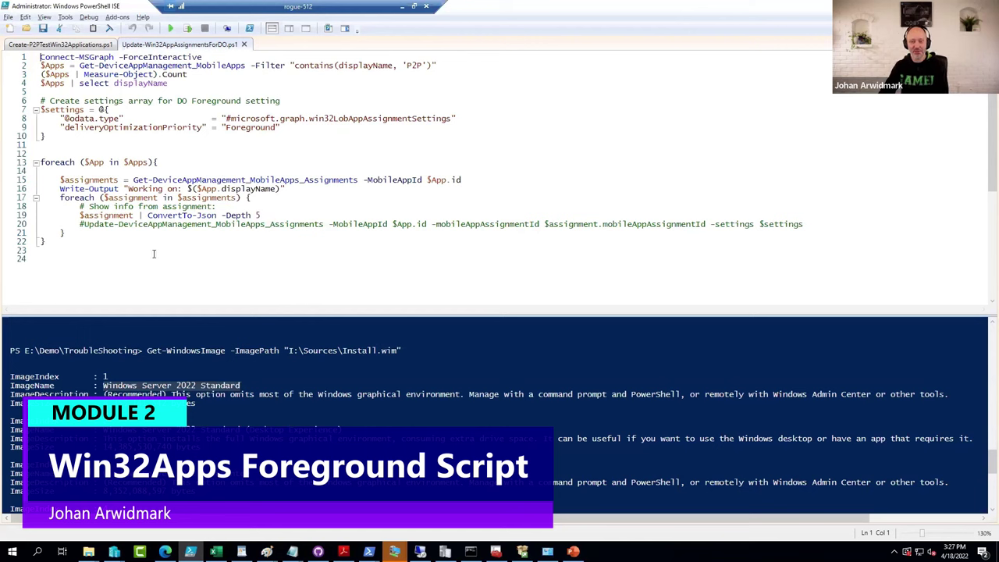
Highlight the foreach loop over the apps on lines 12–22, then deselect and switch windows.
left_click_drag(48, 242, 8, 153)
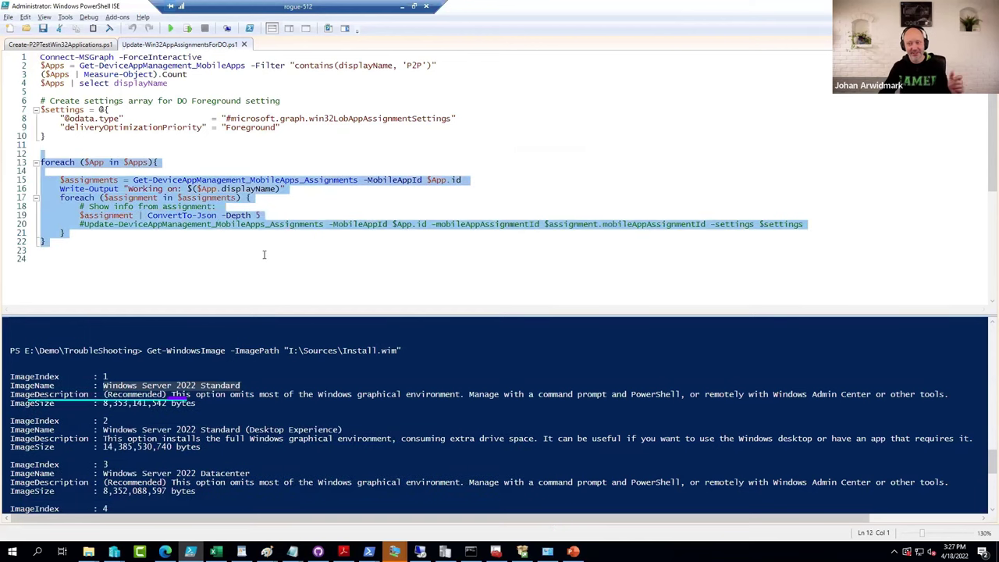
left_click(297, 286)
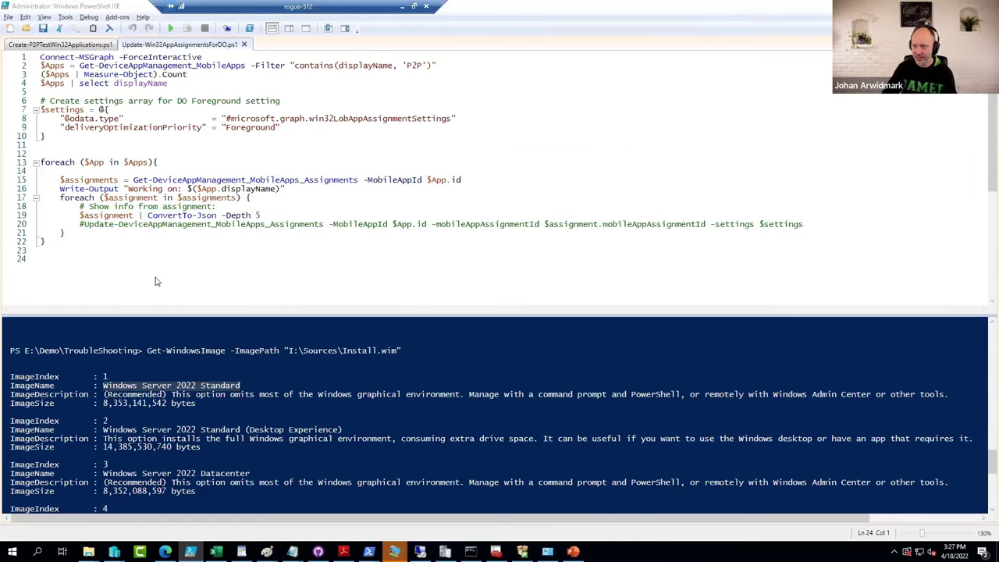
key("alt+Tab")
key("alt+Tab")
key("alt+Tab")
key("alt+Tab")
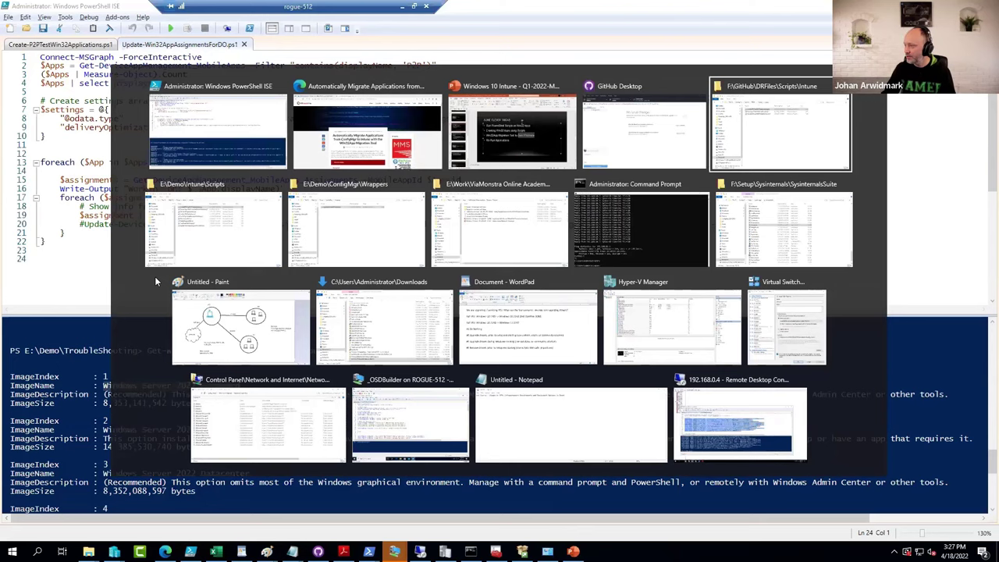
Copy Update-Win32AppAssignmentsForDO.ps1 from E:\Demo\Intune\Scripts into F:\GitHub\DRFiles\Scripts\Intune.
key("alt+Tab")
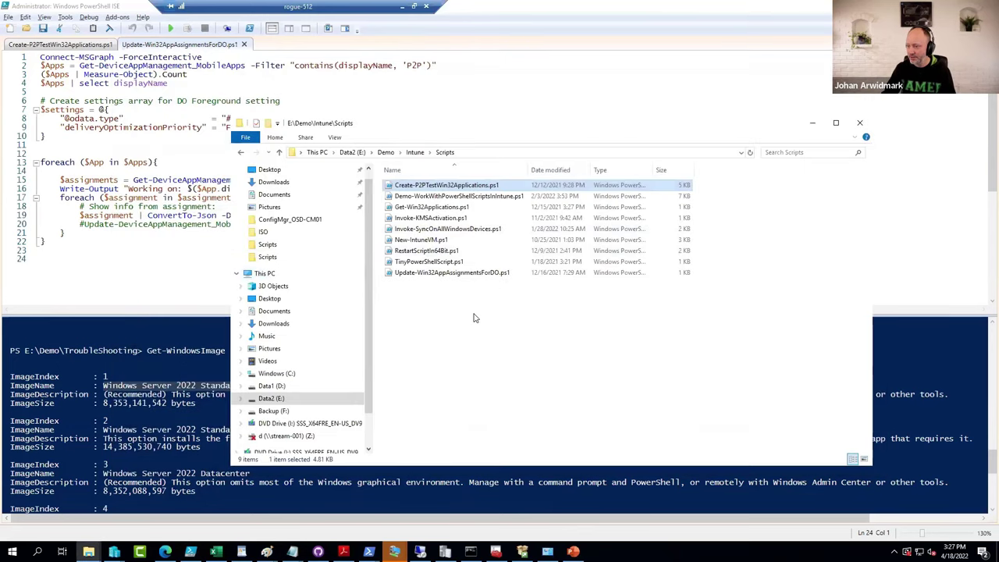
left_click(445, 196)
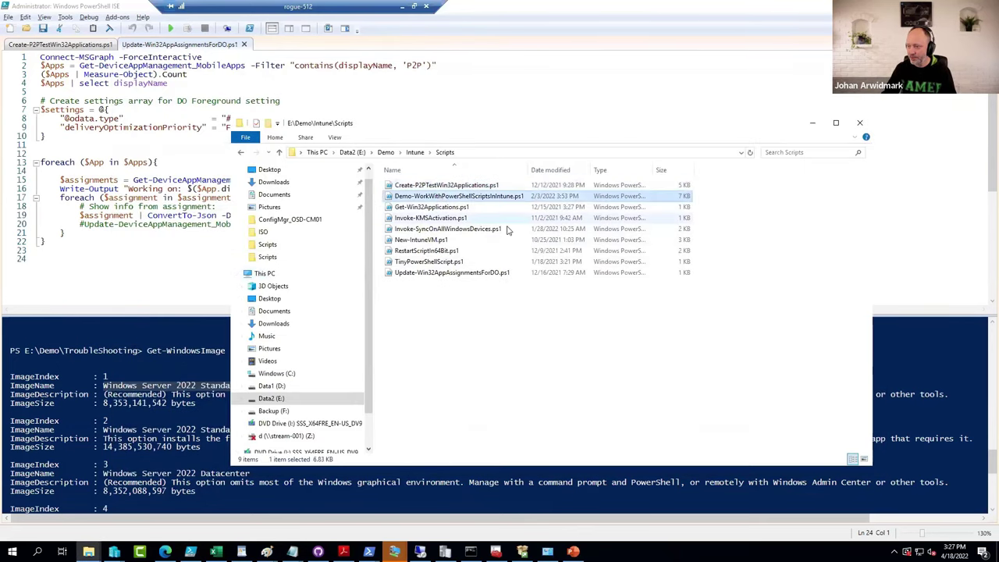
left_click(448, 273)
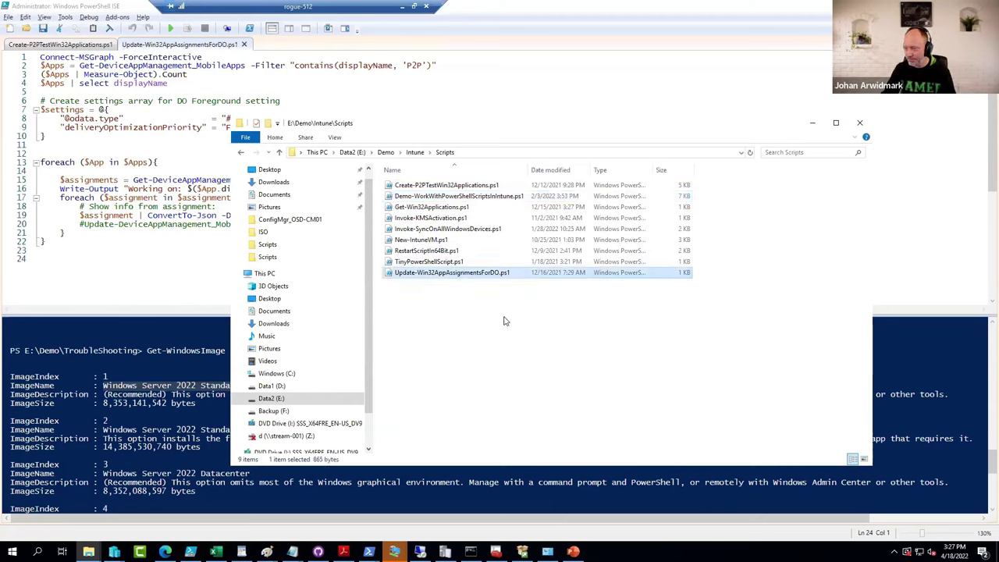
key("alt+Tab")
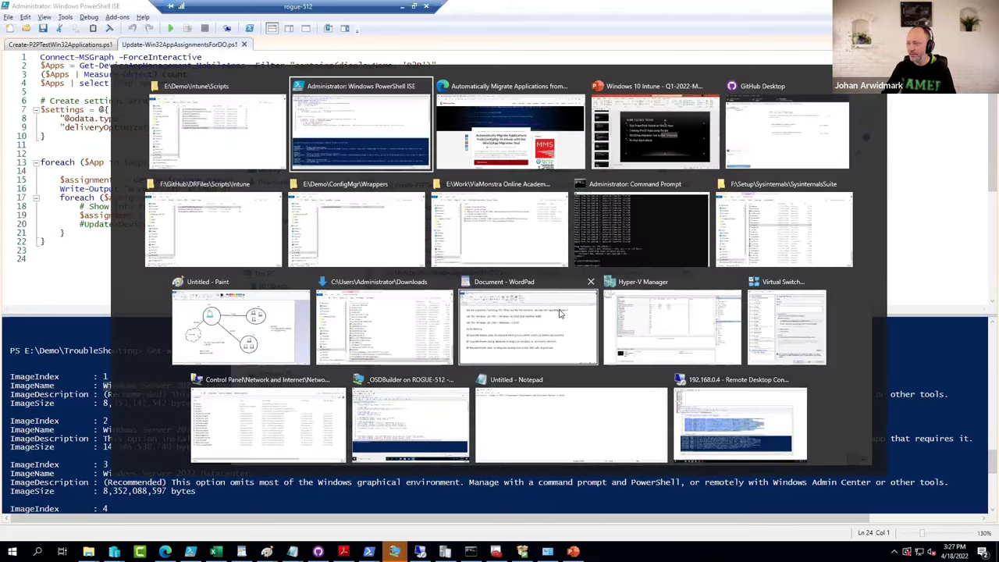
key("alt+Tab")
key("alt+Tab")
key("alt+Tab")
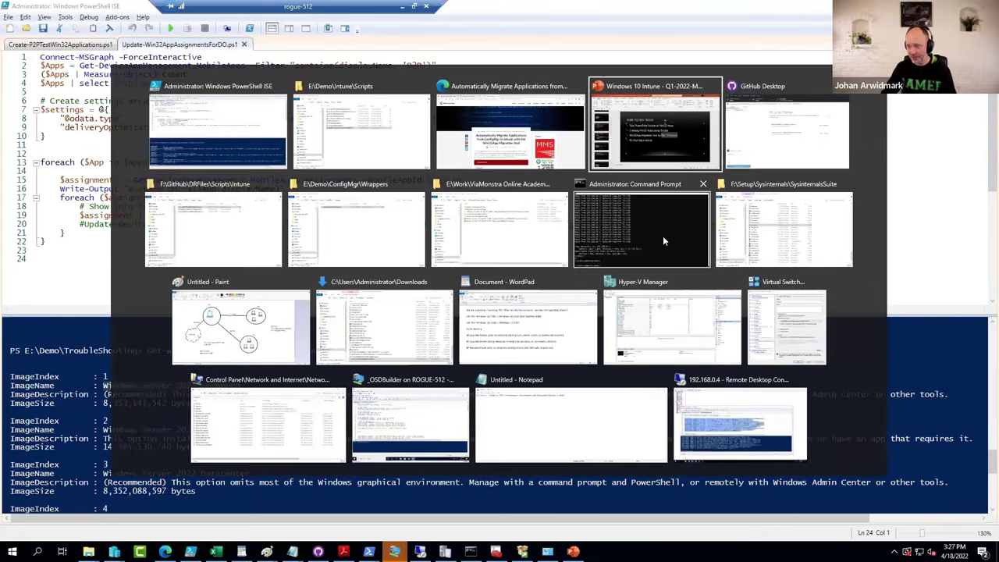
key("alt+Tab")
key("alt+Tab")
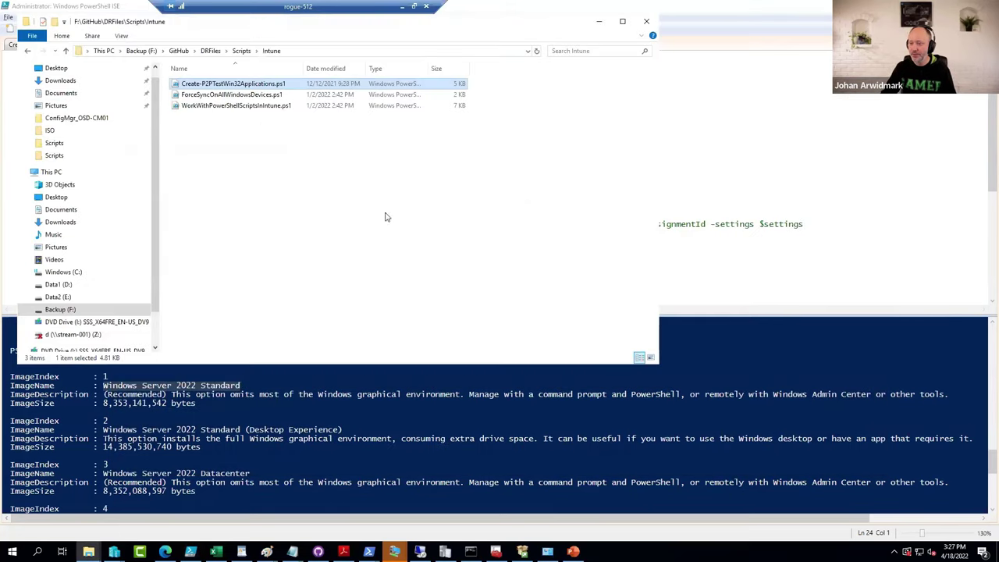
left_click(305, 212)
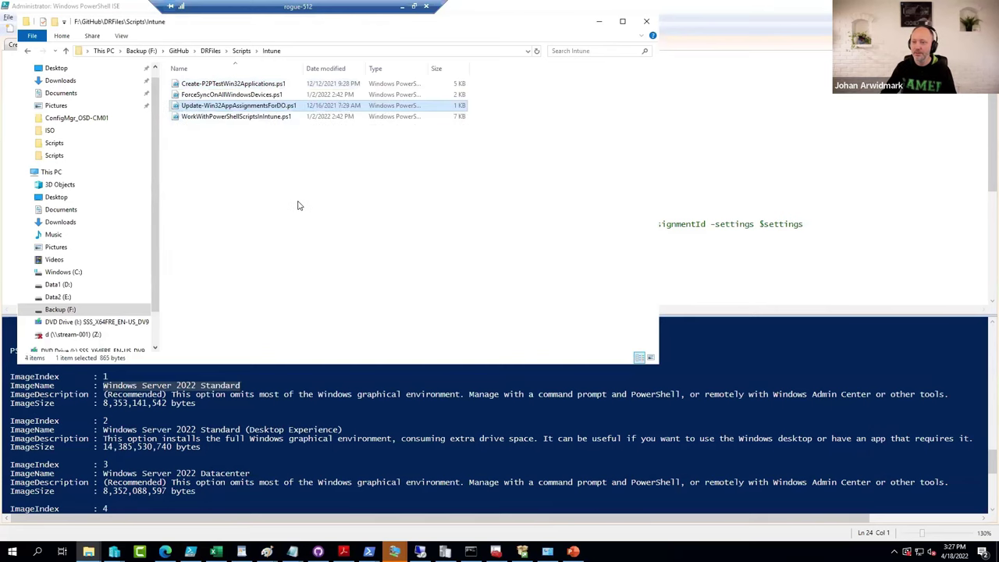
left_click(302, 259)
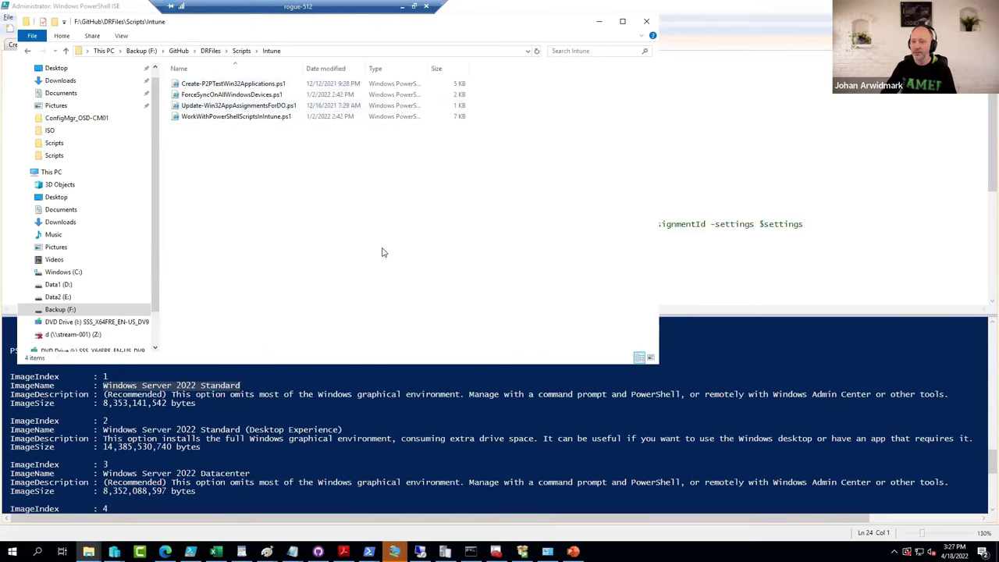
key("alt+Tab")
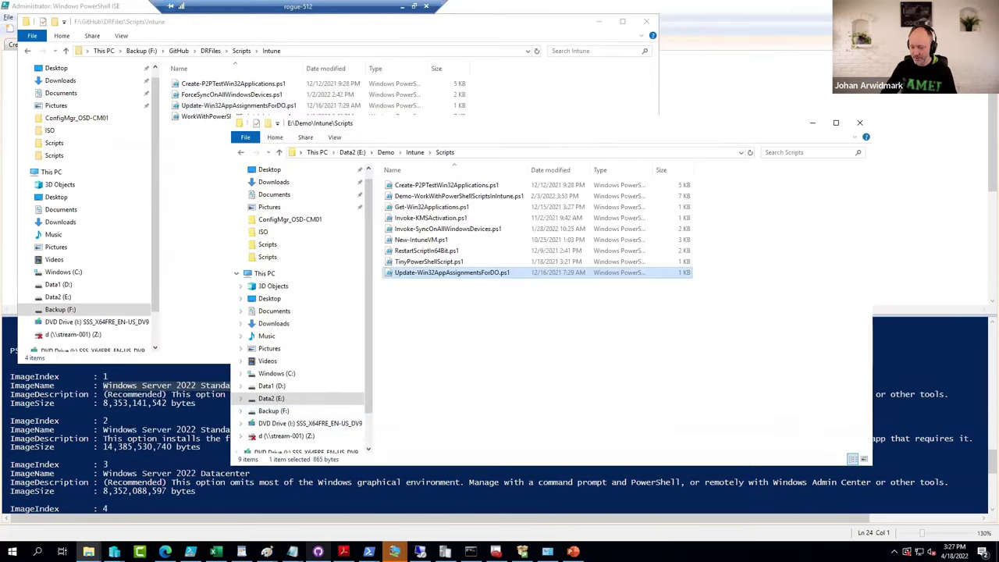
left_click(318, 552)
Commit the new Update-Win32AppAssignmentsForDO script to master and push it to origin.
left_click(160, 426)
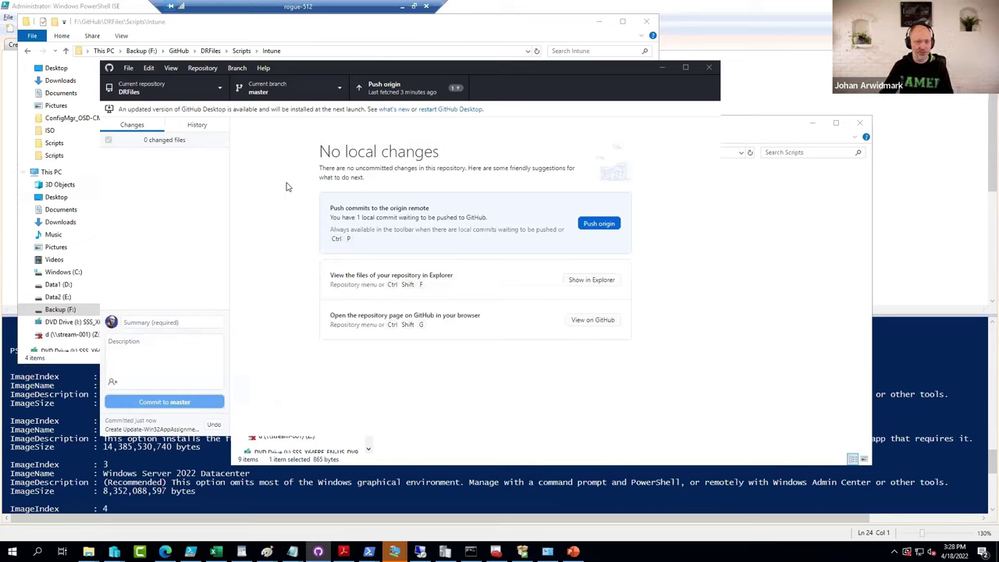
left_click(599, 224)
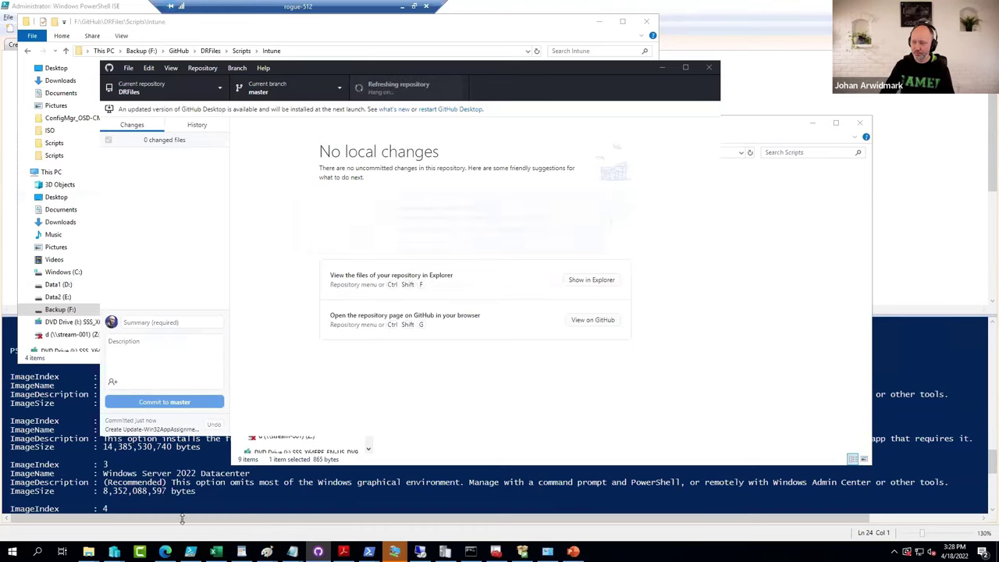
left_click(165, 552)
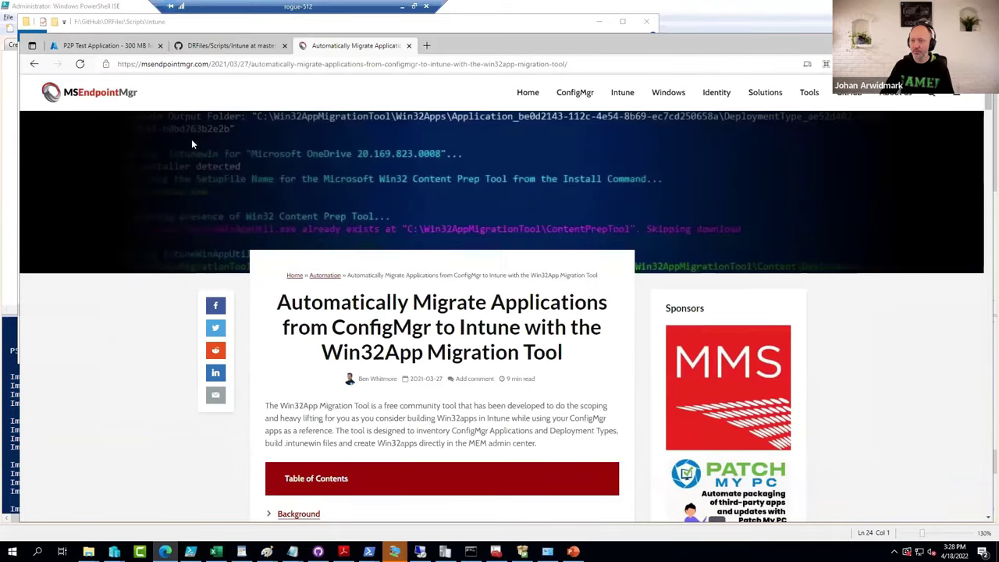
Reload the DRFiles GitHub repository page in Edge to show the pushed script.
left_click(220, 45)
key("F5")
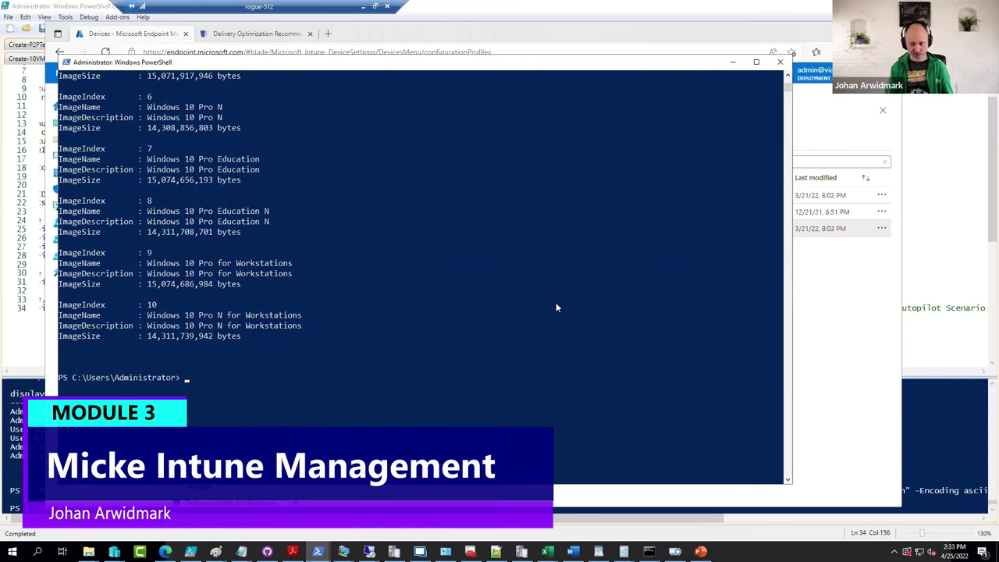
Switch to the E: drive, change into Demo\Intune and list its contents.
type(":")
key("Return")
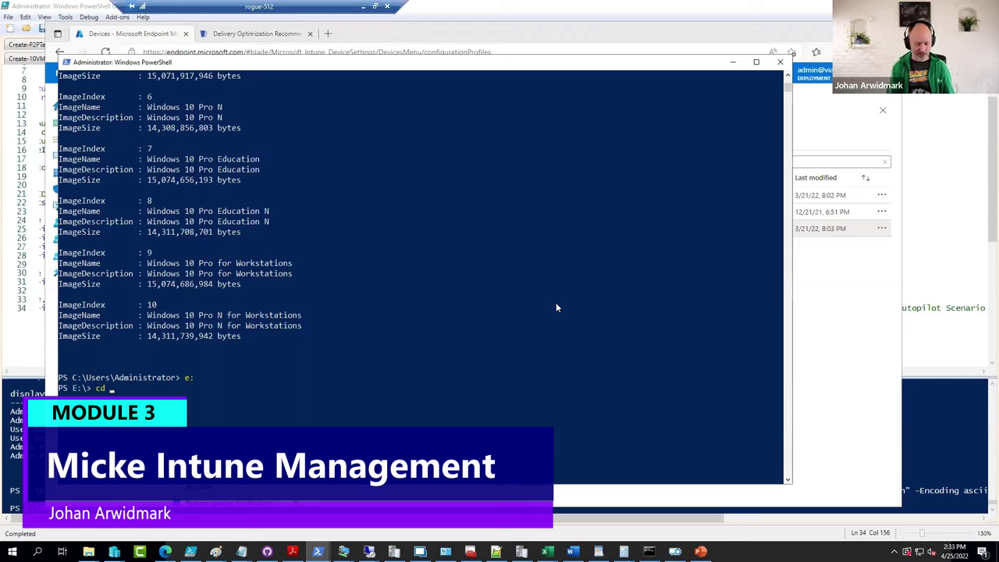
type("cd de")
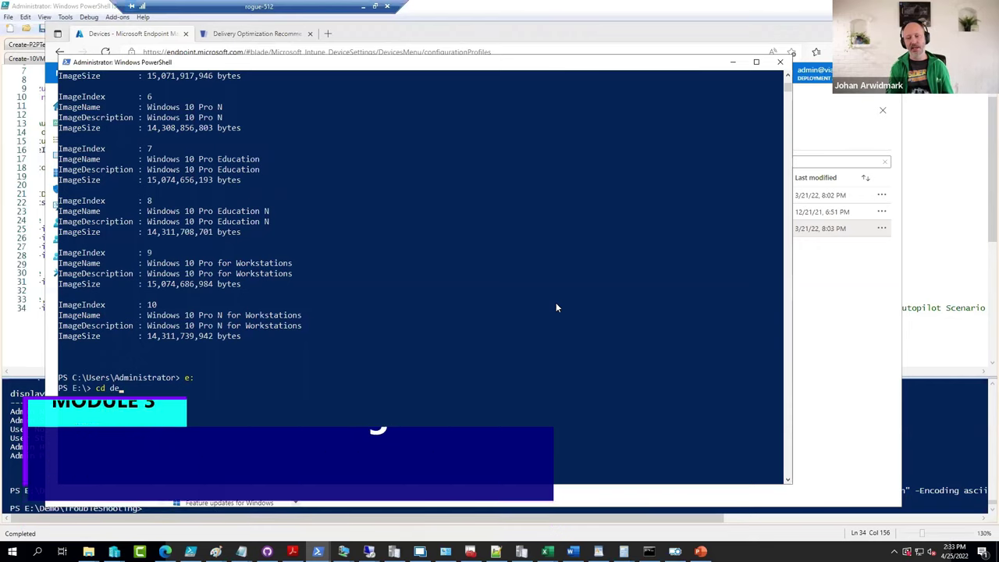
key("Tab")
type("in")
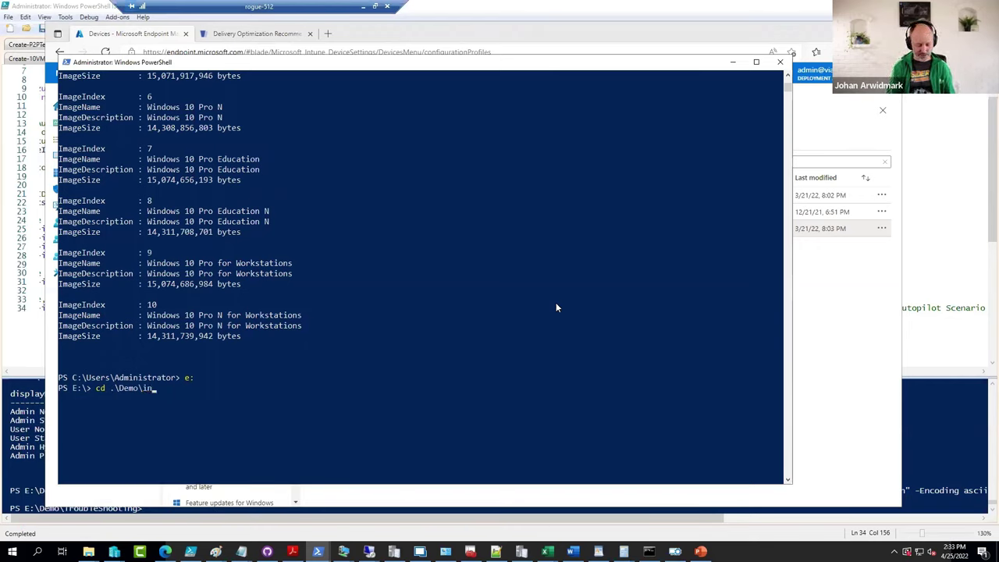
key("Tab")
key("Tab")
key("Return")
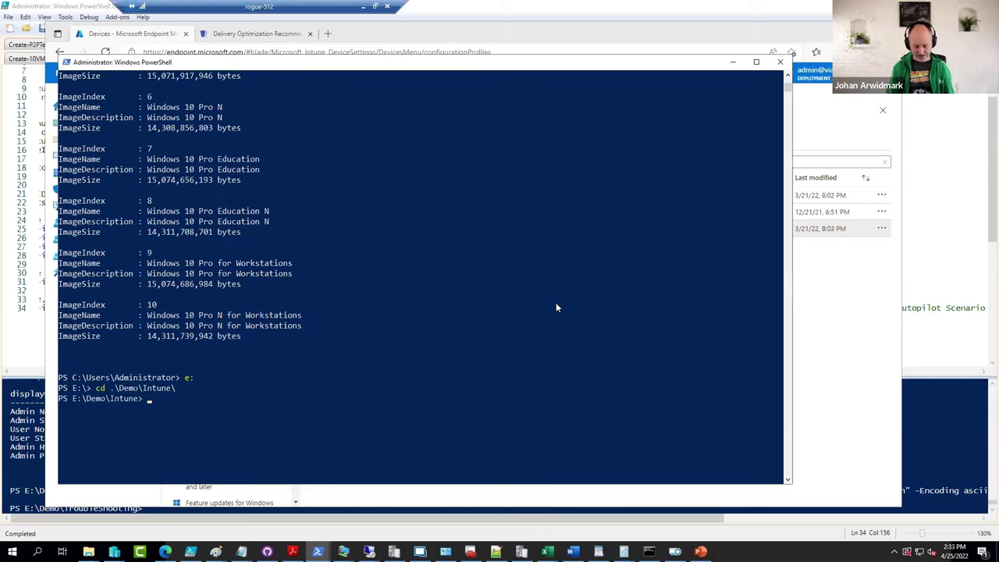
type("dir")
key("Return")
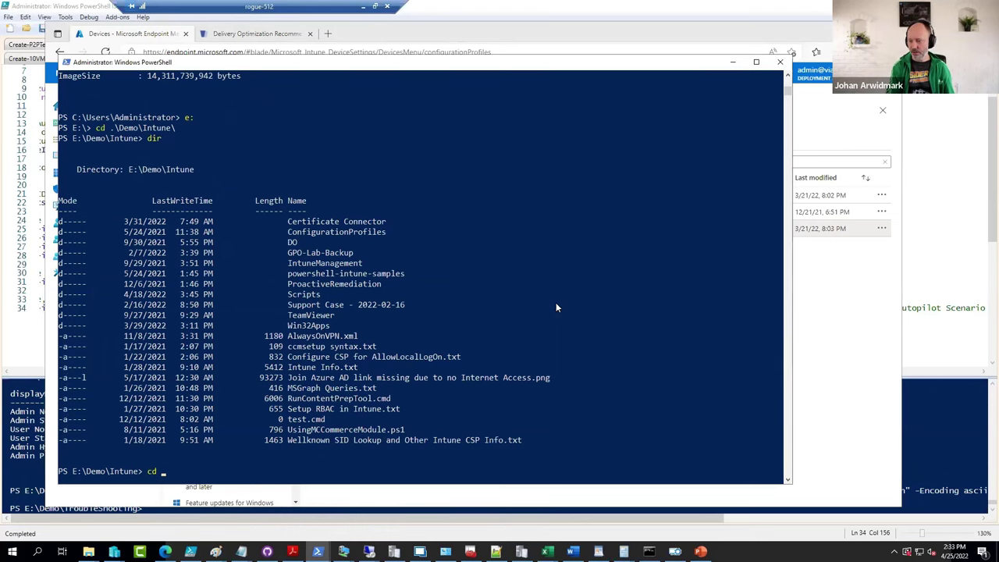
Enter the IntuneManagement folder, list its files, and begin the notepad command for Start.cmd.
type("cd ")
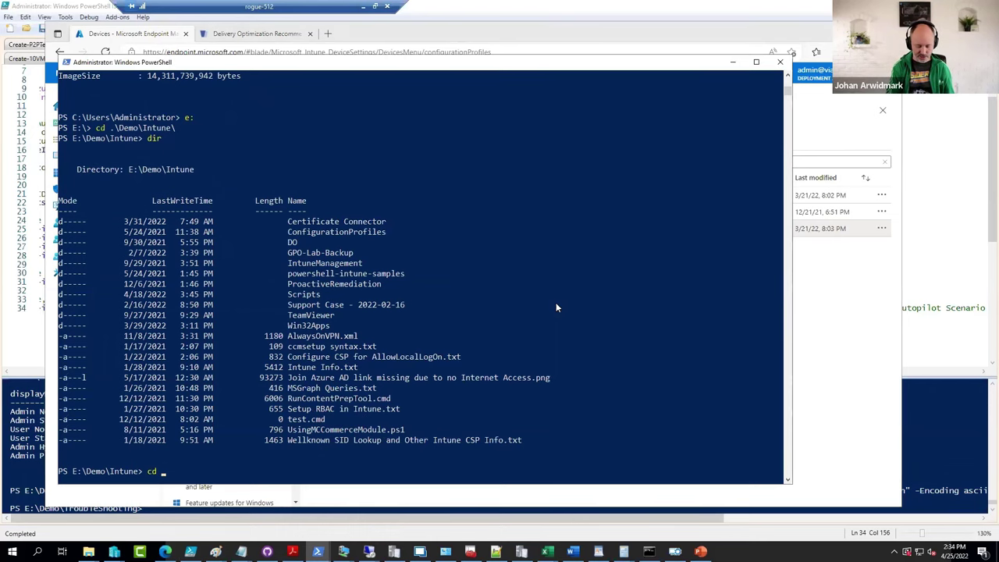
type("in")
key("Tab")
key("Return")
type("dir")
key("Return")
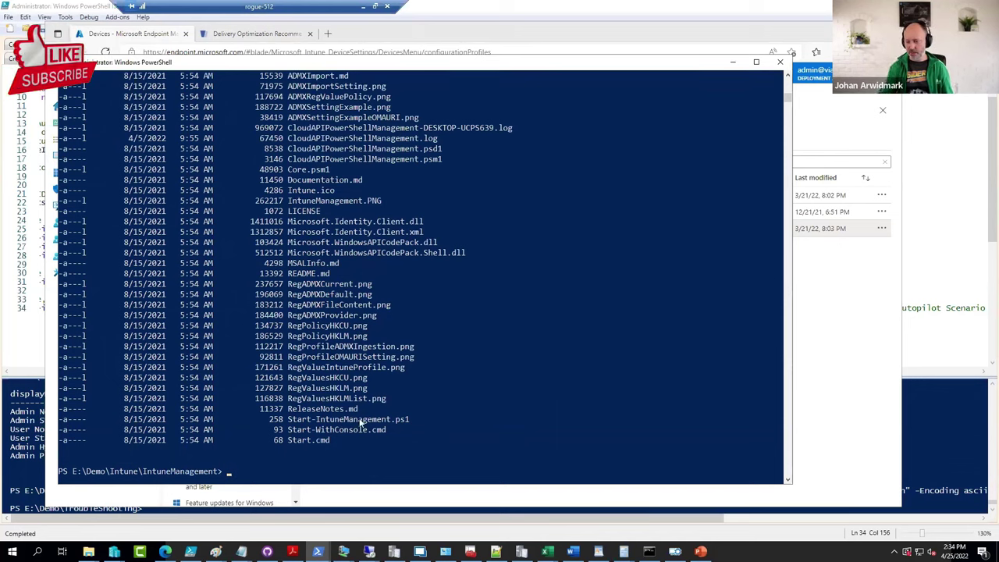
left_click(392, 442)
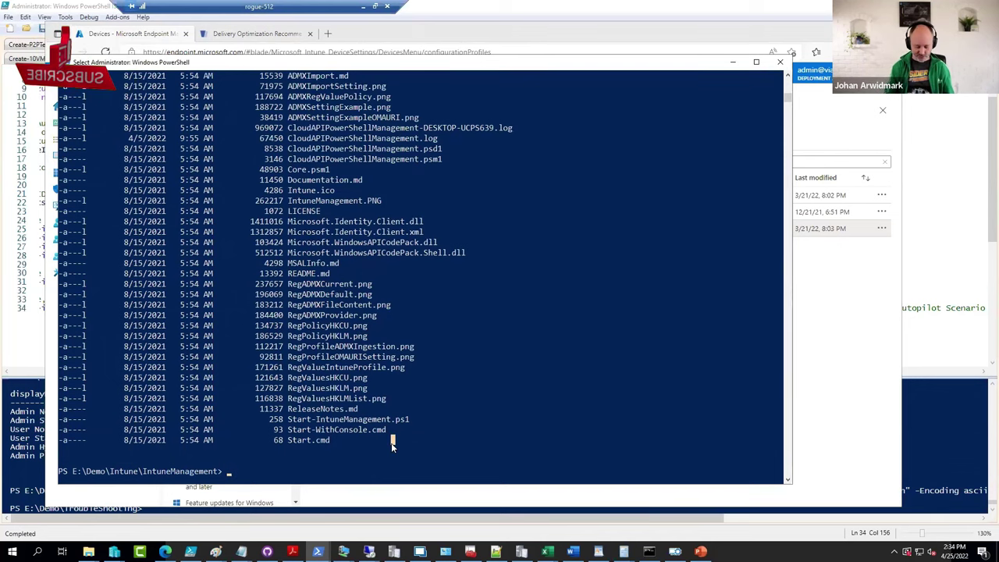
type("notepad st")
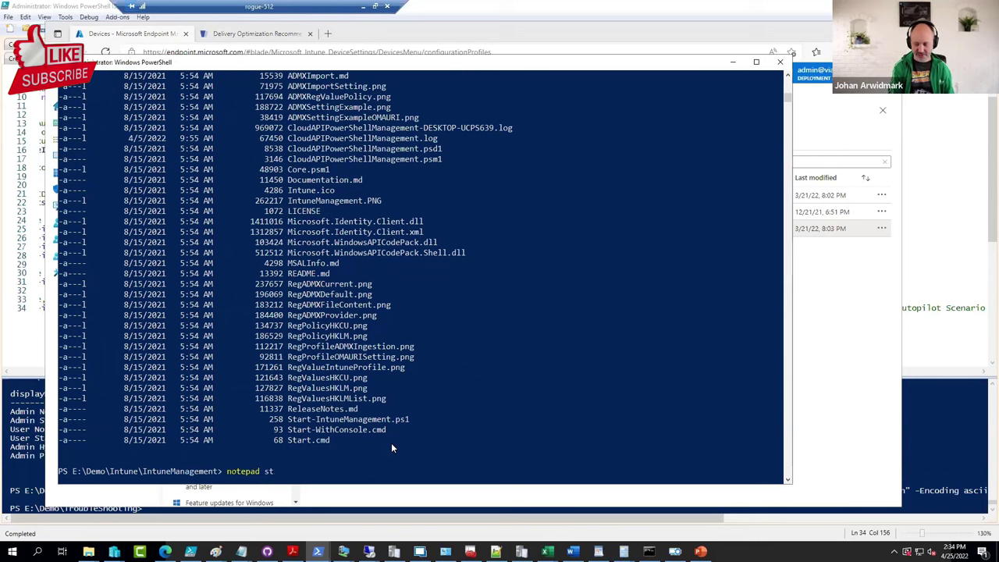
type("r")
key("Tab")
Open Start.cmd in Notepad, read the full launch line, then close it.
key("Return")
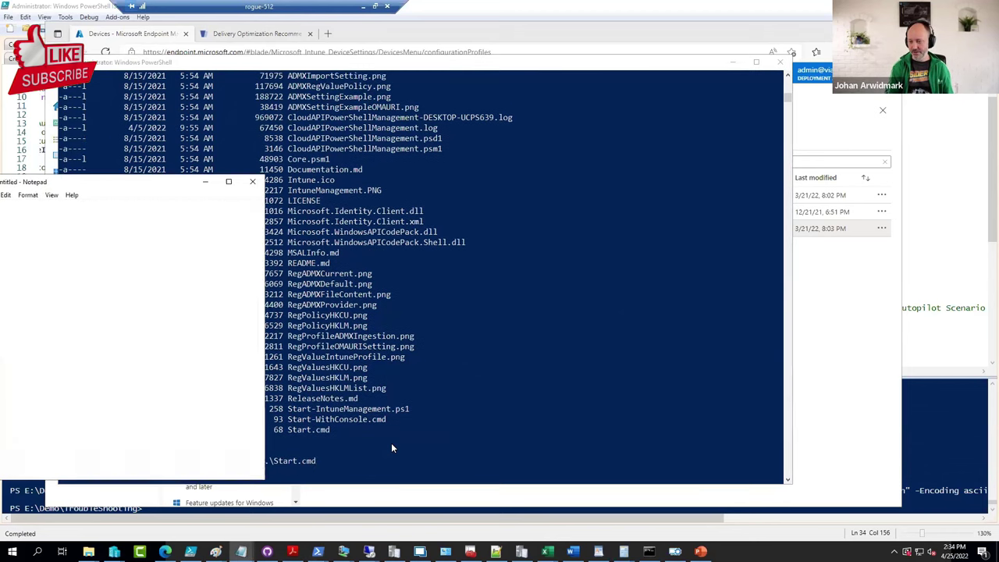
left_click_drag(128, 188, 322, 178)
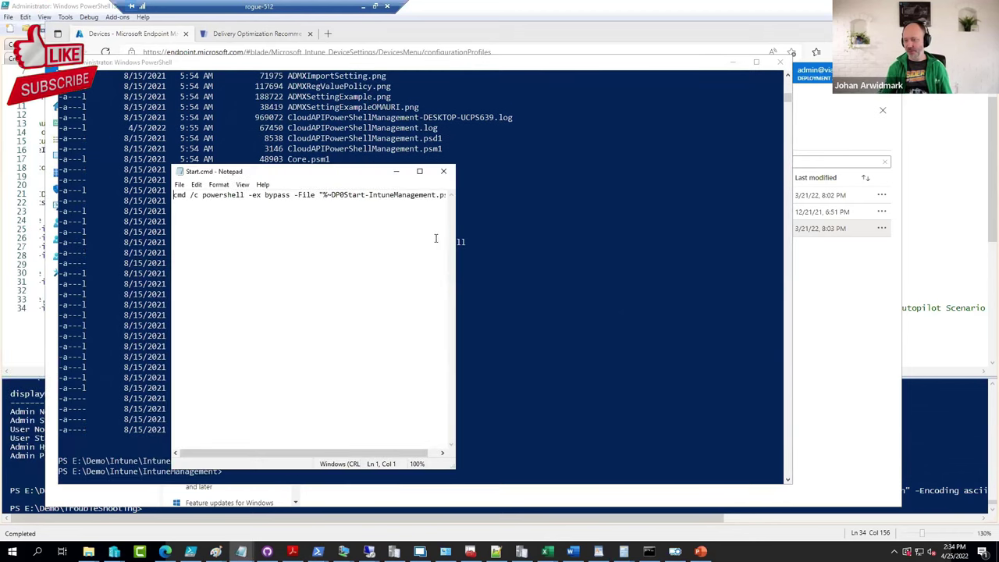
left_click_drag(455, 240, 675, 239)
key("End")
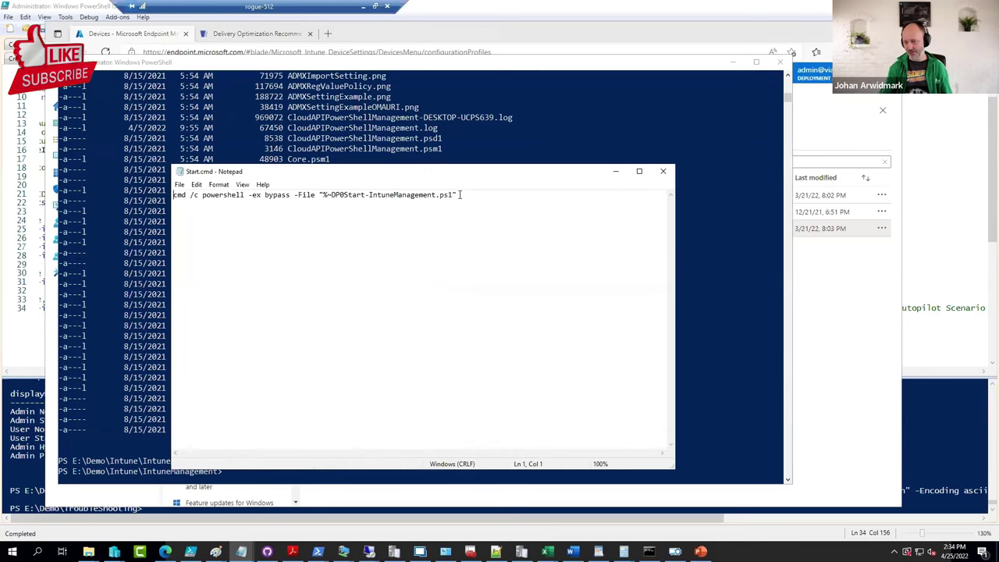
left_click(669, 178)
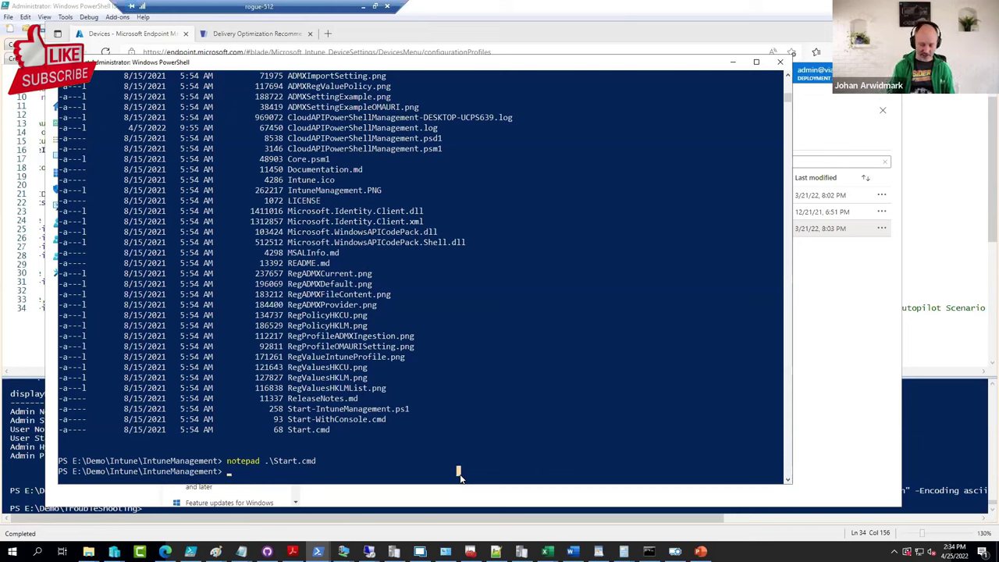
Run .\Start-WithConsole.cmd to launch IntuneManagement with its console.
type(".\\Sta")
key("Tab")
key("Tab")
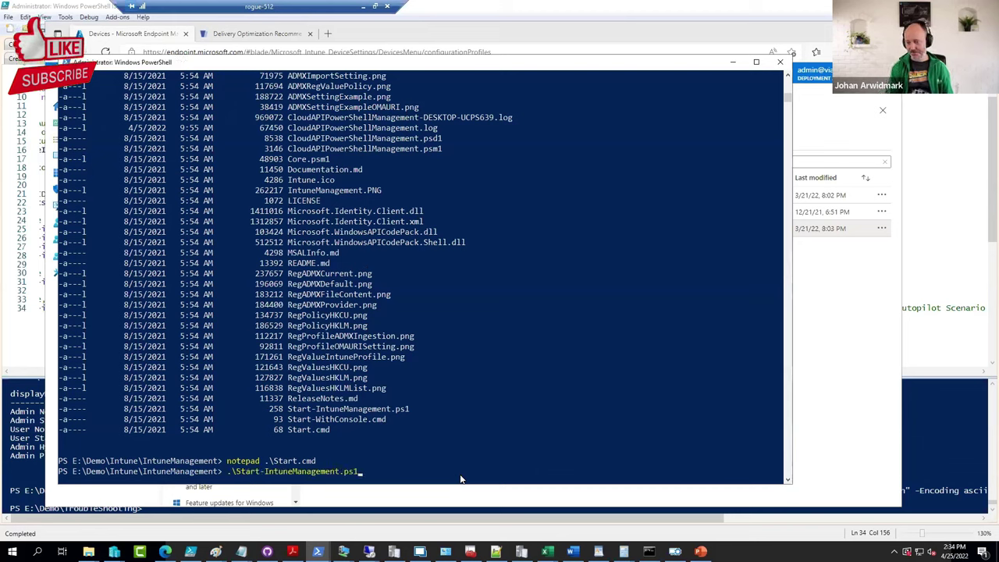
key("Tab")
key("Return")
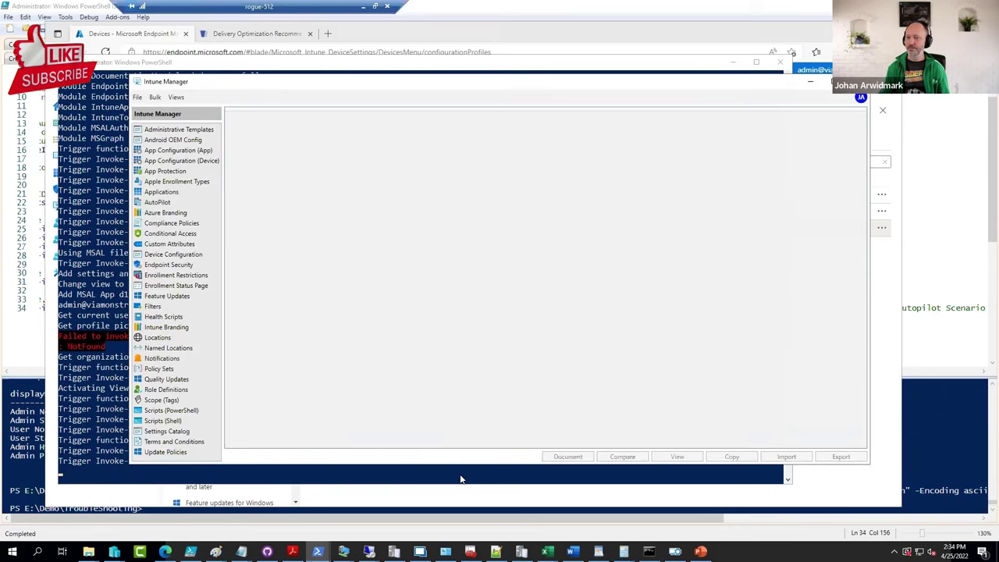
left_click(861, 98)
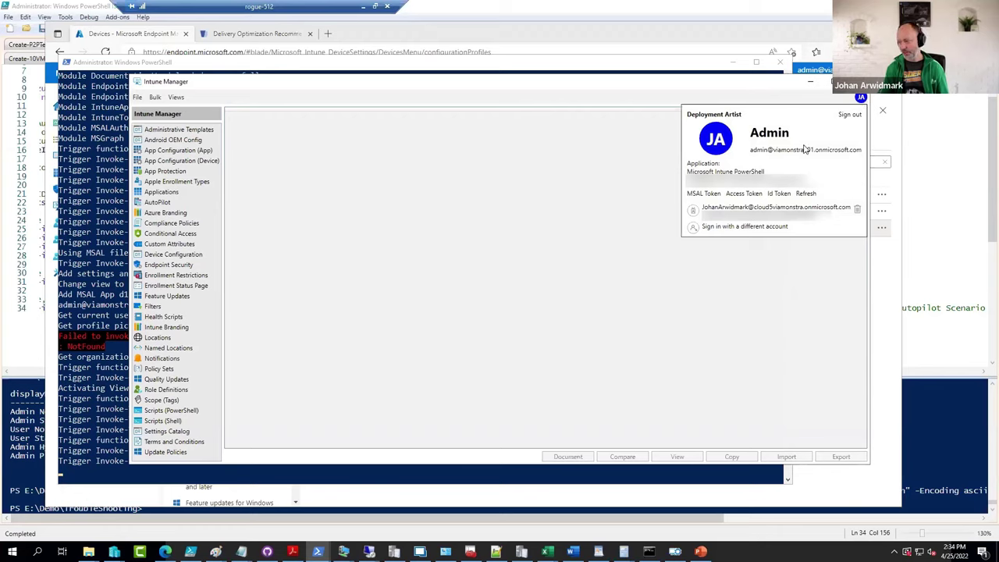
left_click(502, 265)
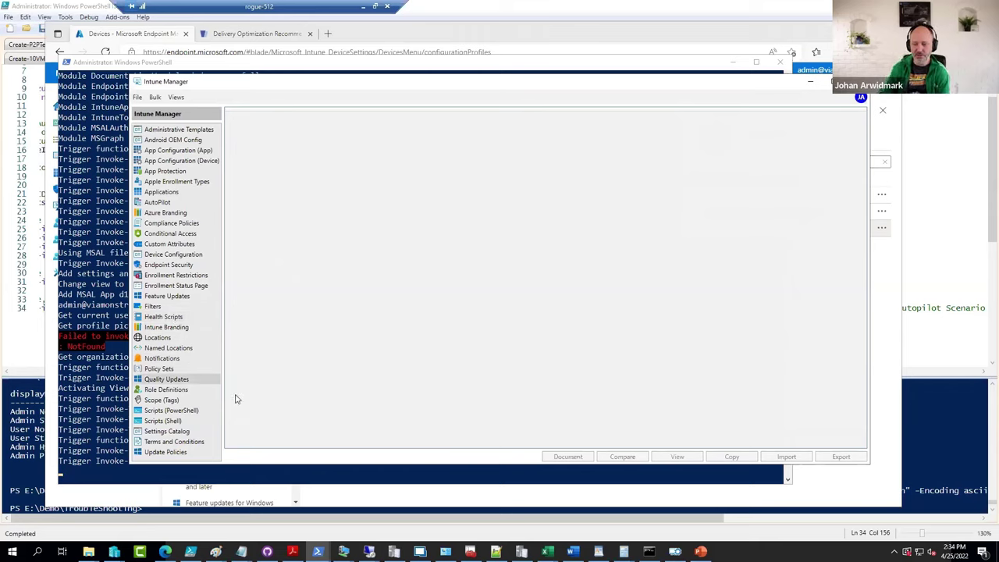
View the Run MDT Task Sequence script's JSON under Scripts (PowerShell), then load Device Configuration.
left_click(163, 412)
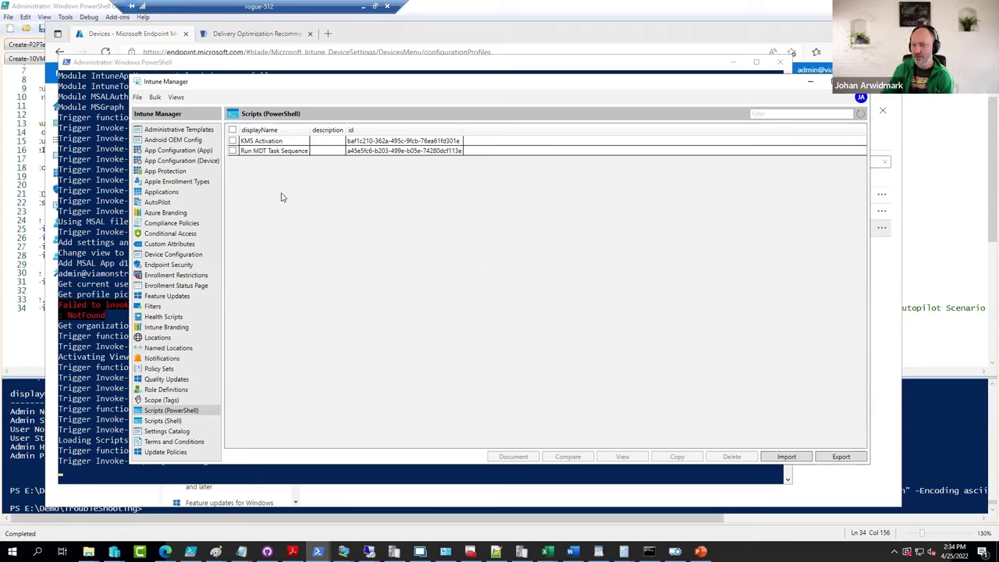
left_click(232, 150)
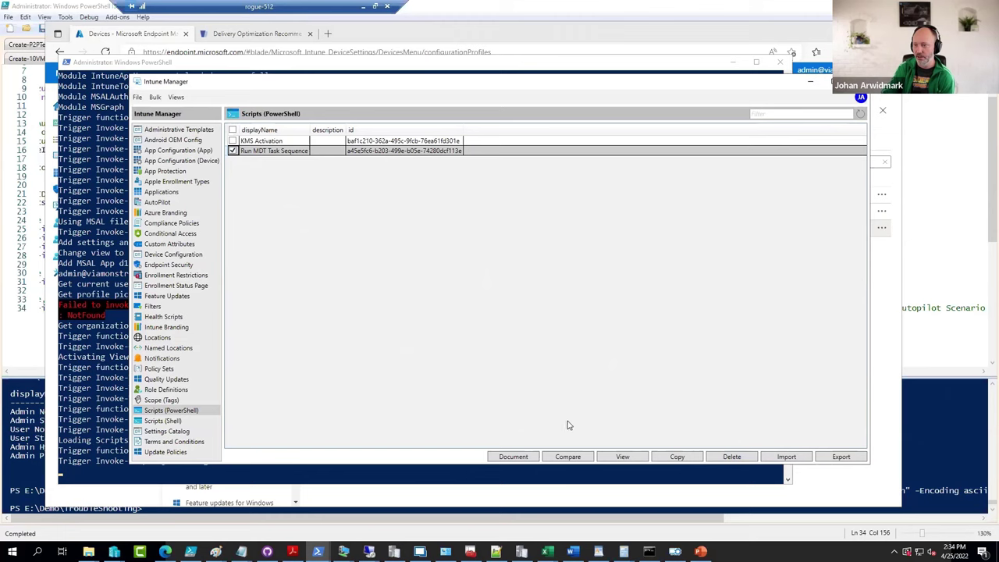
left_click(622, 457)
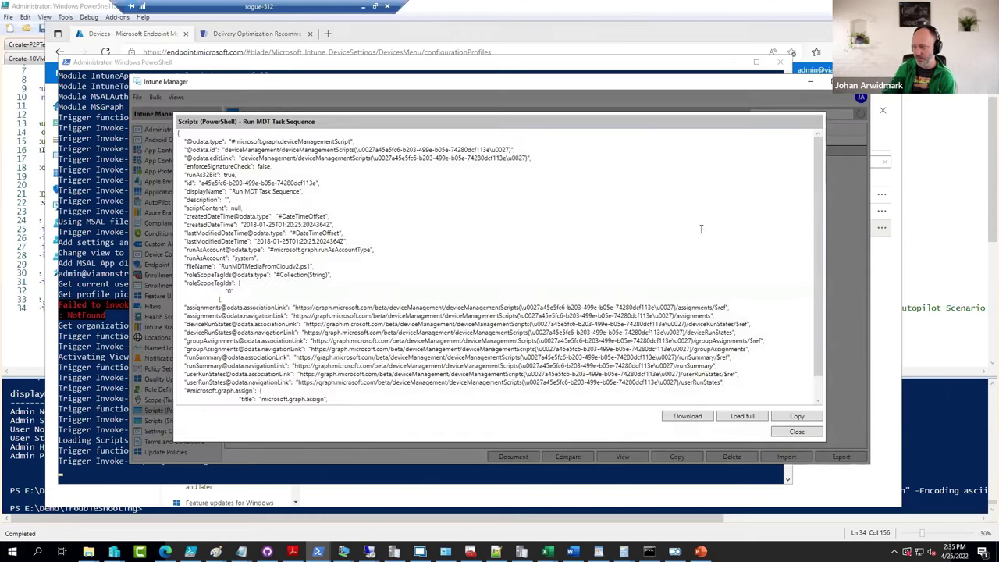
scroll(441, 270, "down", 1)
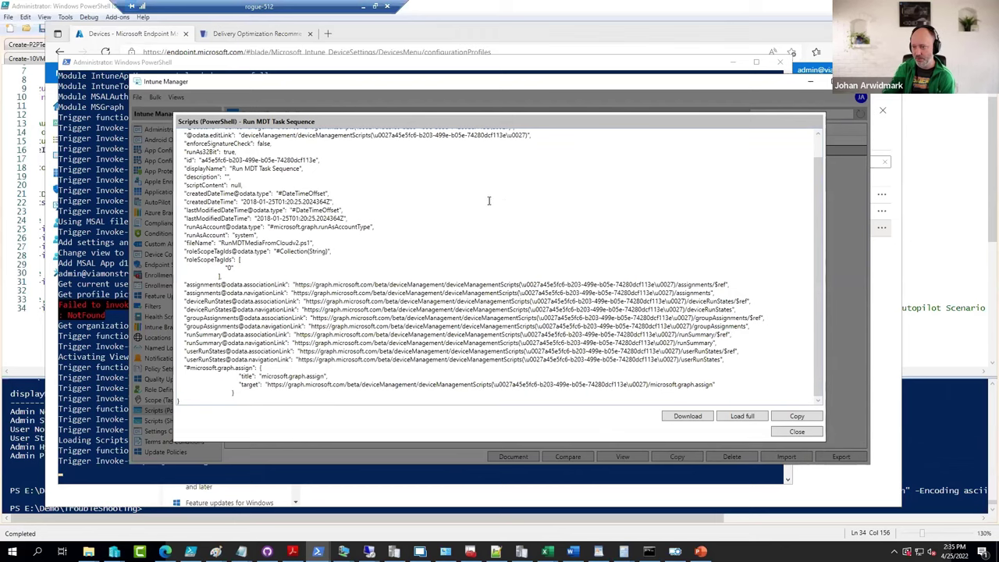
scroll(482, 225, "up", 1)
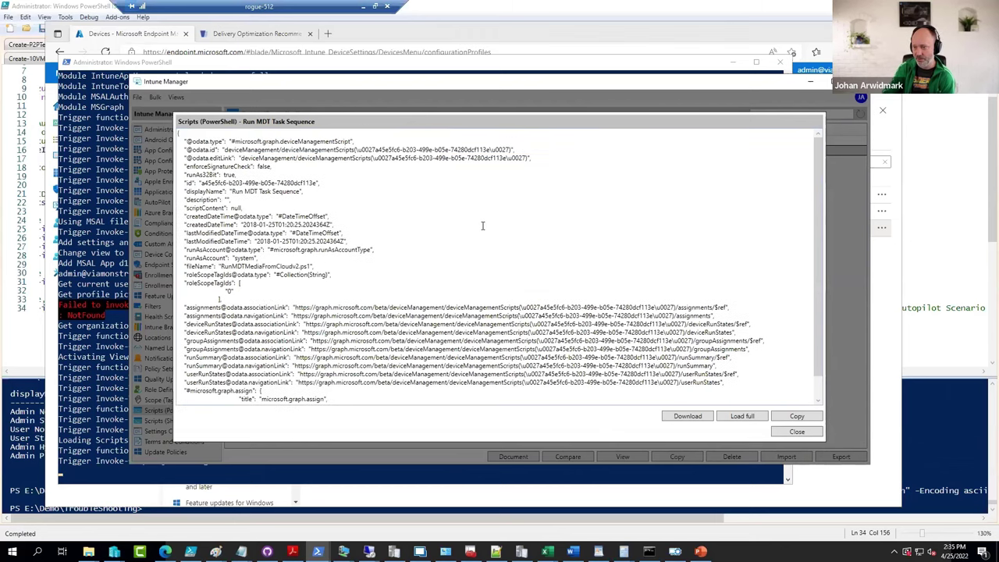
left_click(797, 432)
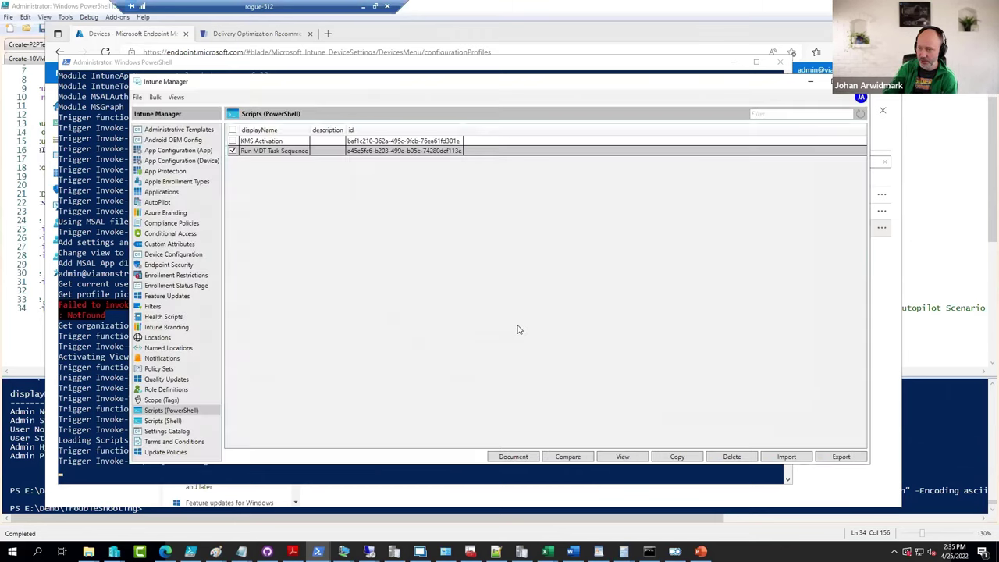
left_click(170, 254)
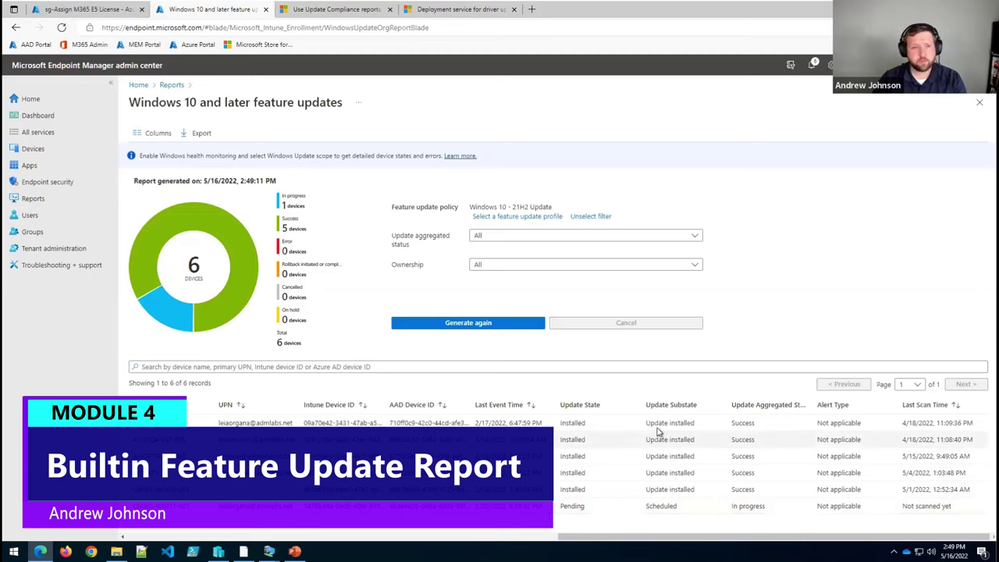
Uncheck Success in the Update aggregated status filter (5 selected) and regenerate the report.
left_click(562, 236)
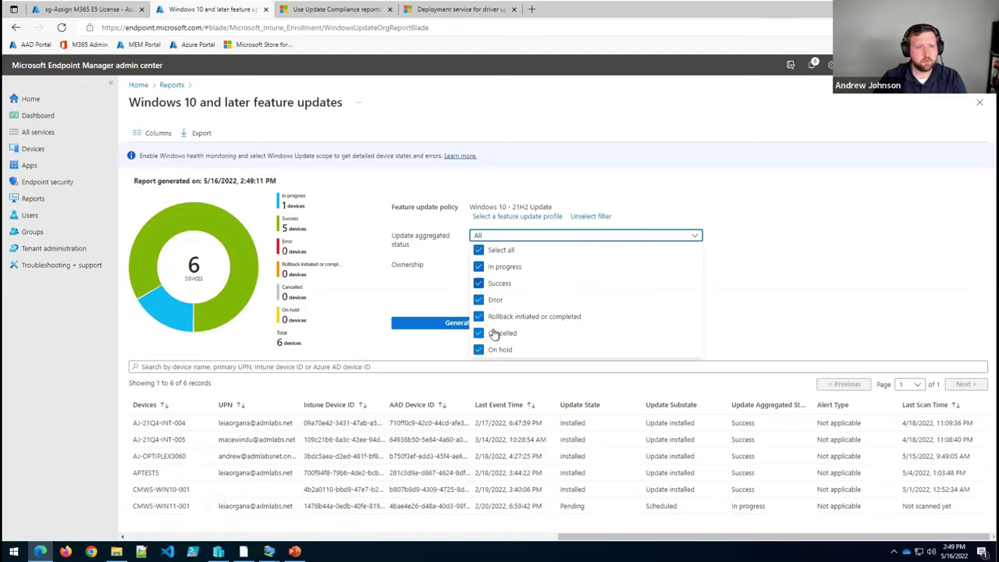
left_click(500, 281)
left_click(502, 251)
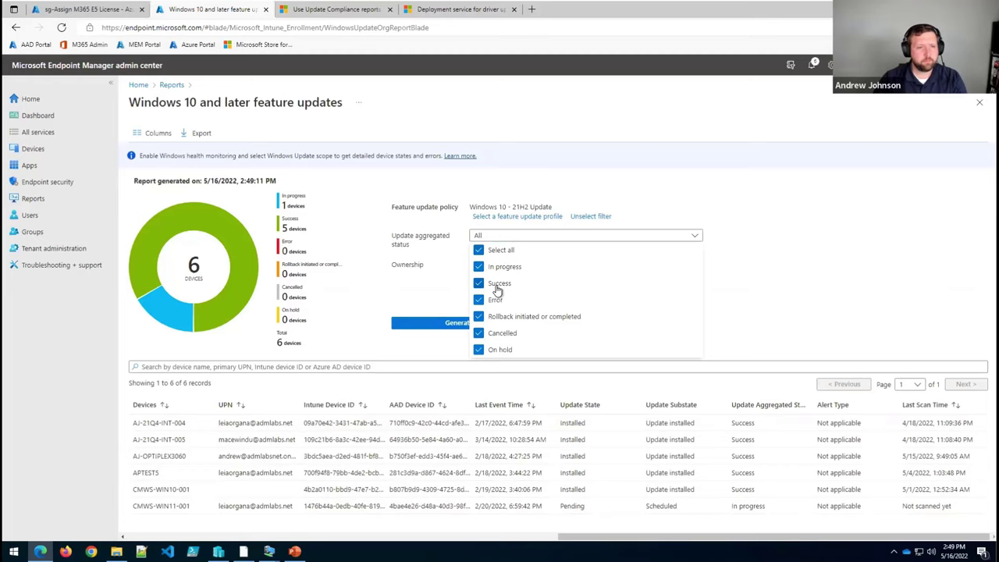
left_click(497, 287)
left_click(445, 294)
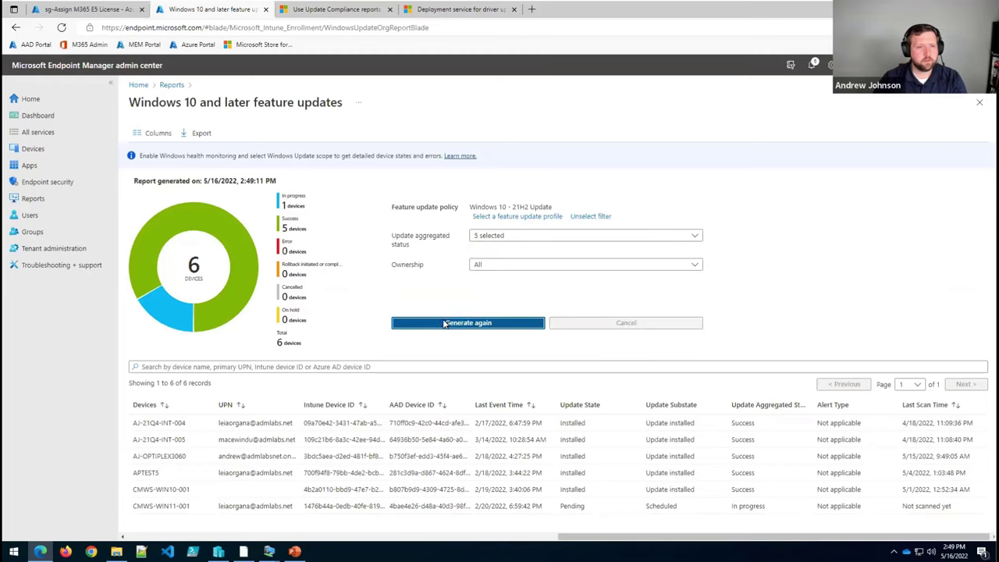
left_click(453, 323)
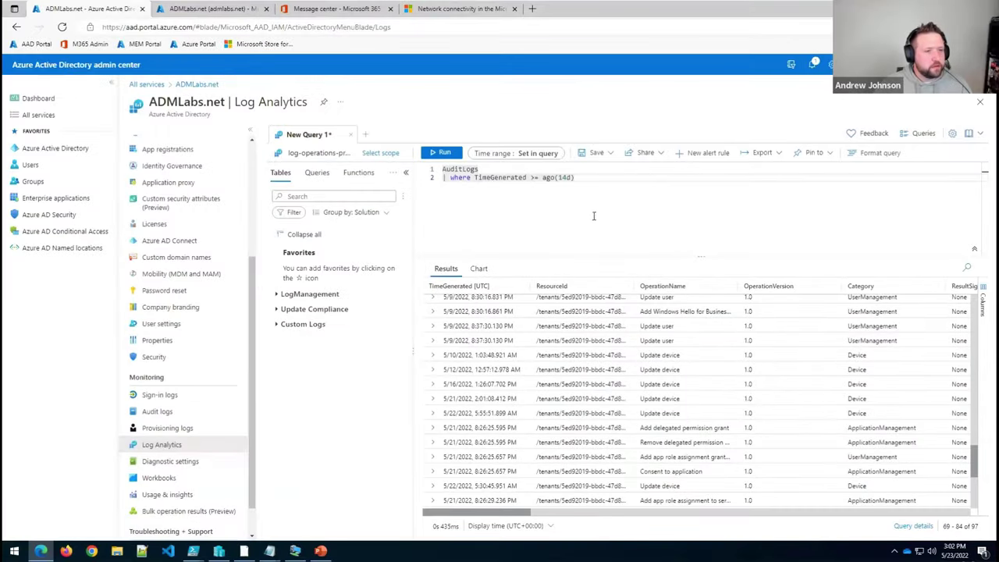
Run the AuditLogs | where TimeGenerated >= ago(14d) query in Log Analytics.
left_click(431, 153)
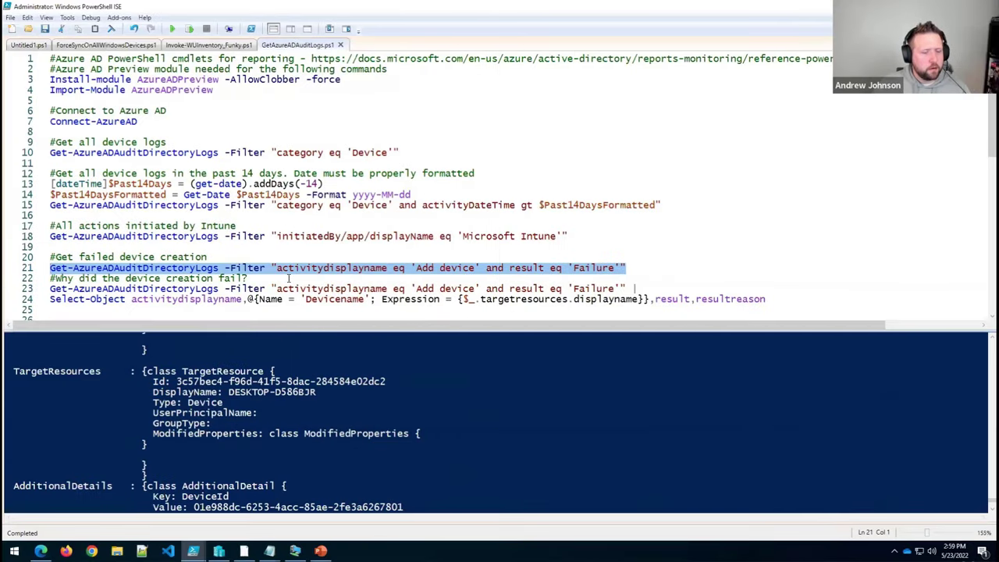
Run line 21 for failed Add device events, then lines 23–24 for device name, result and failure reason.
key("F8")
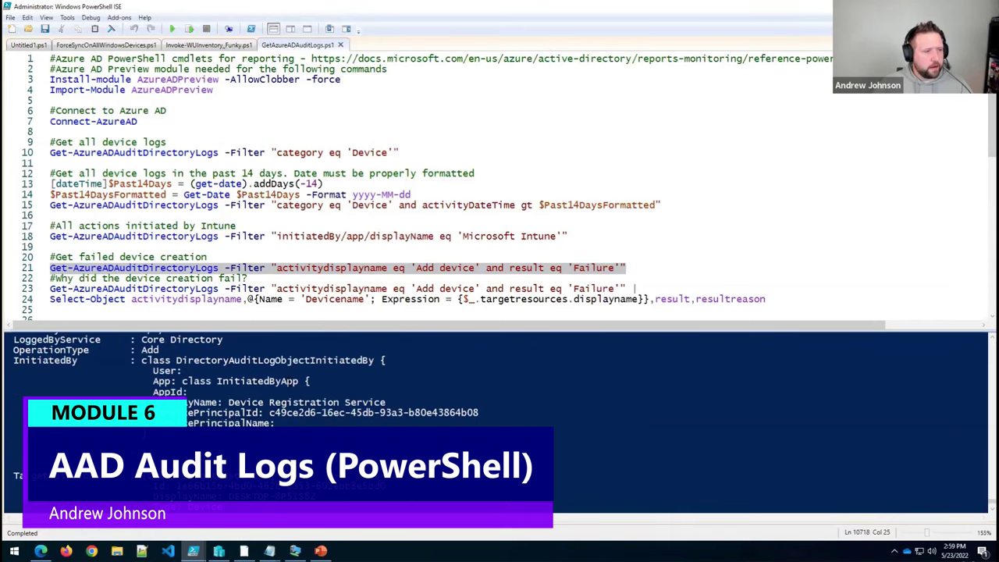
scroll(224, 265, "down", 2)
left_click(717, 255)
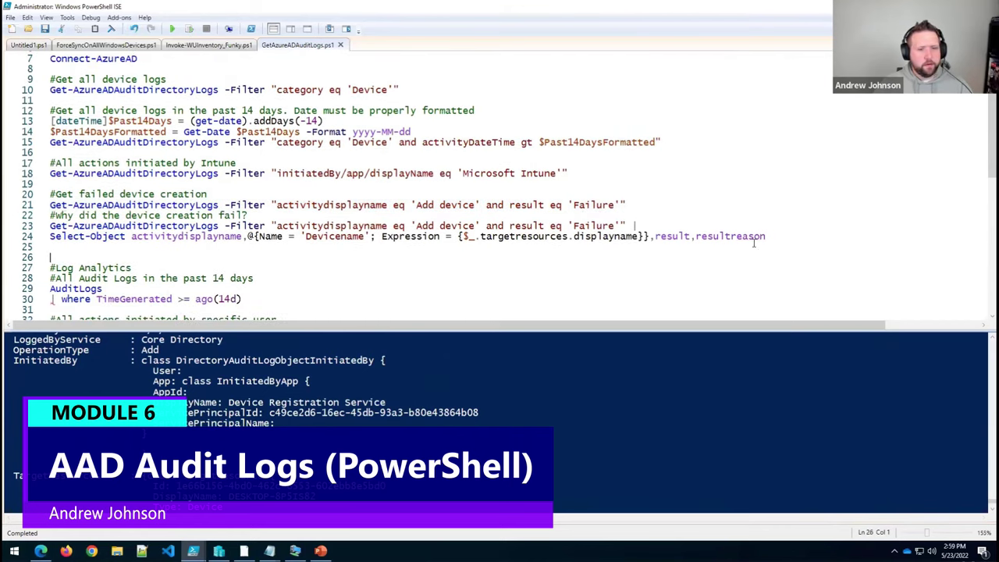
left_click_drag(784, 236, 44, 225)
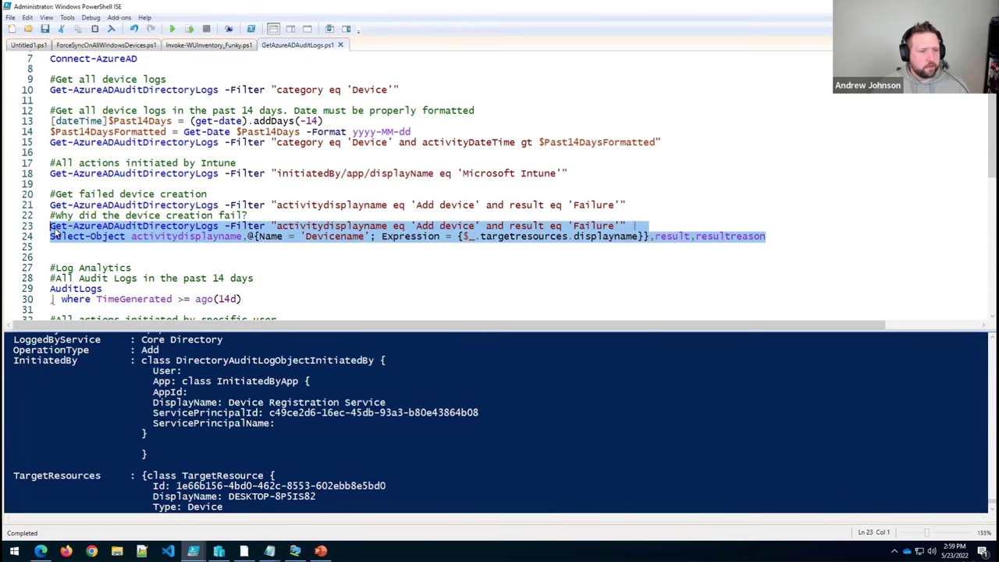
key("F8")
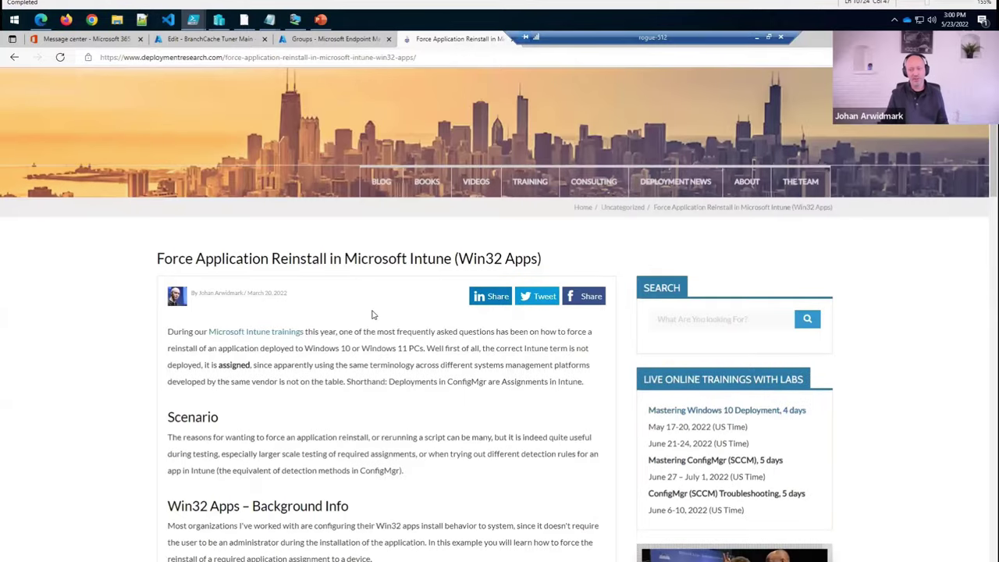
Scroll the deploymentresearch.com article past the Registry Editor screenshot to the Win32Apps key-deletion PowerShell samples.
scroll(366, 313, "down", 2)
scroll(363, 313, "down", 6)
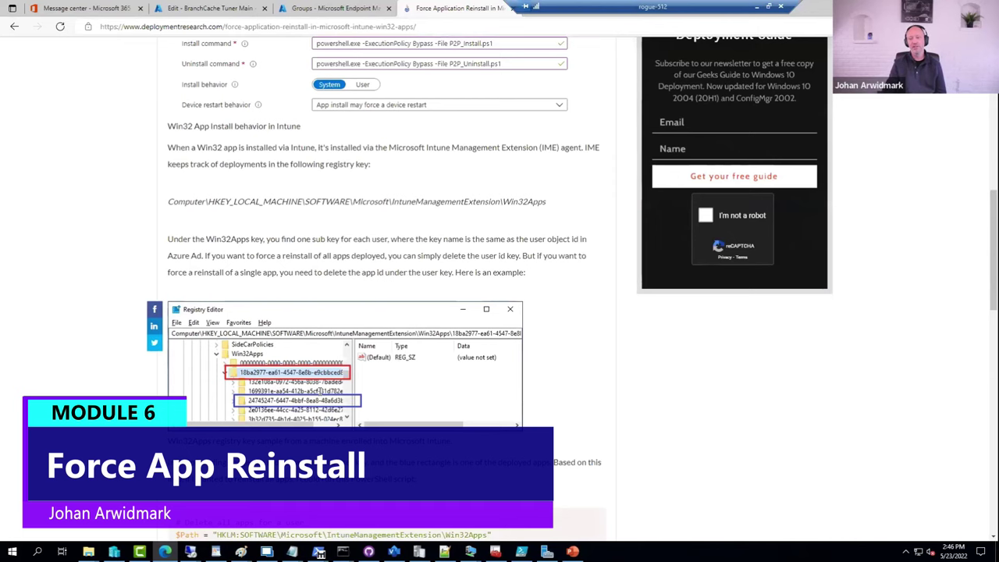
scroll(319, 391, "down", 2)
scroll(325, 396, "down", 2)
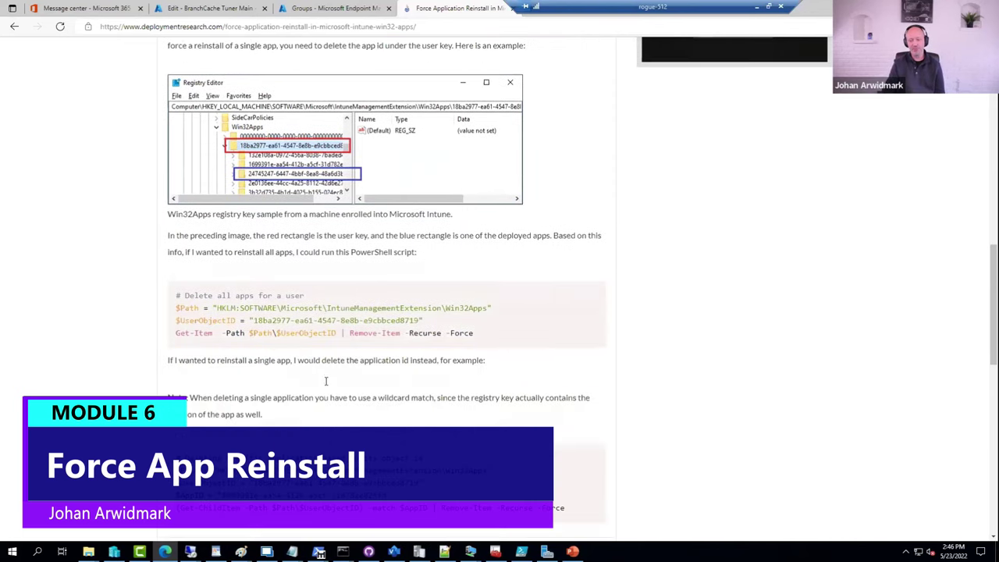